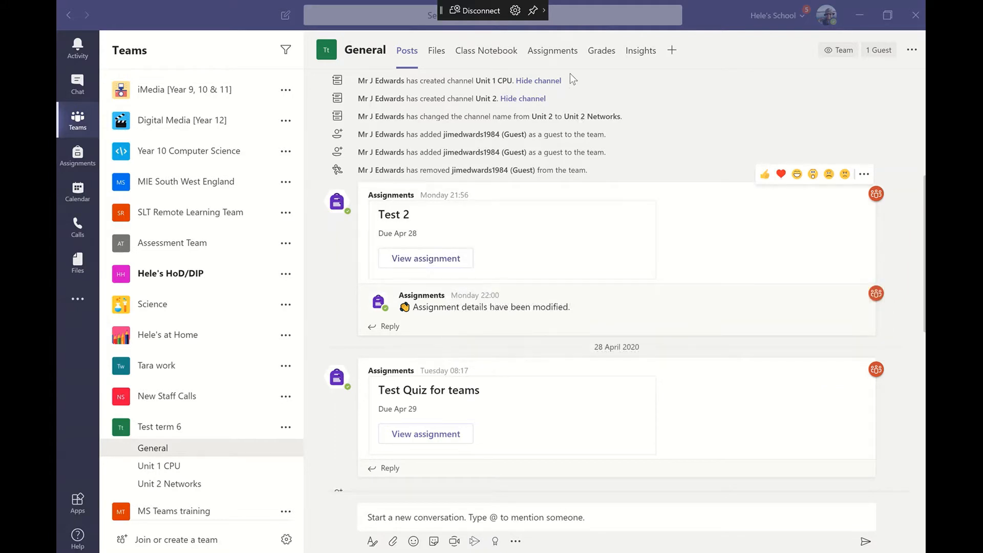
Check each student's hand-in status for the Teaching and Learning assignment in the class grades.
click(607, 58)
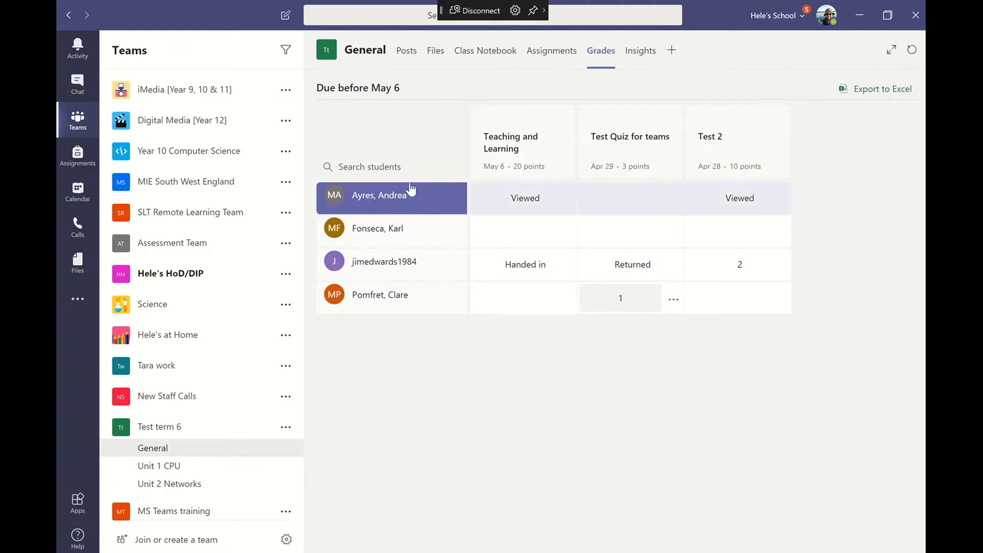
click(517, 201)
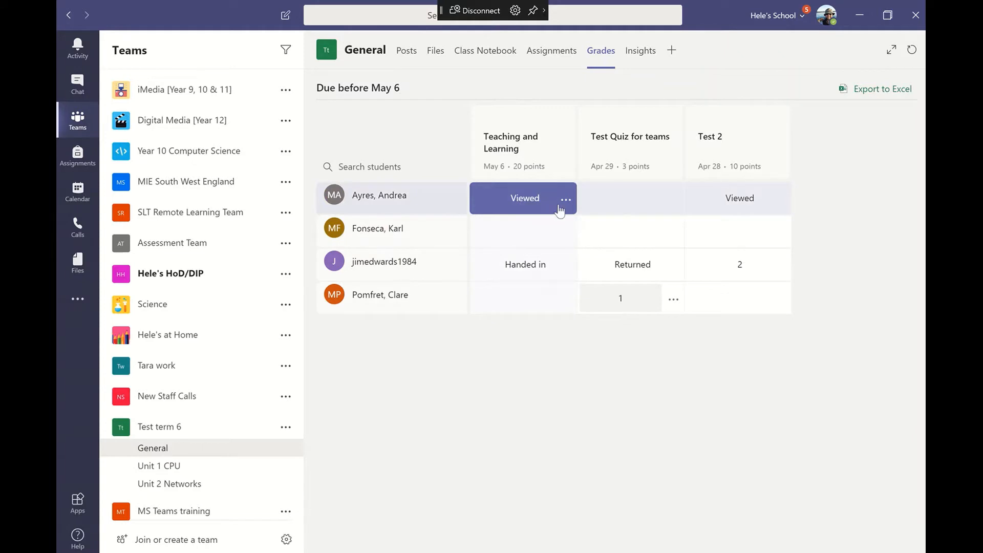
click(544, 274)
click(544, 286)
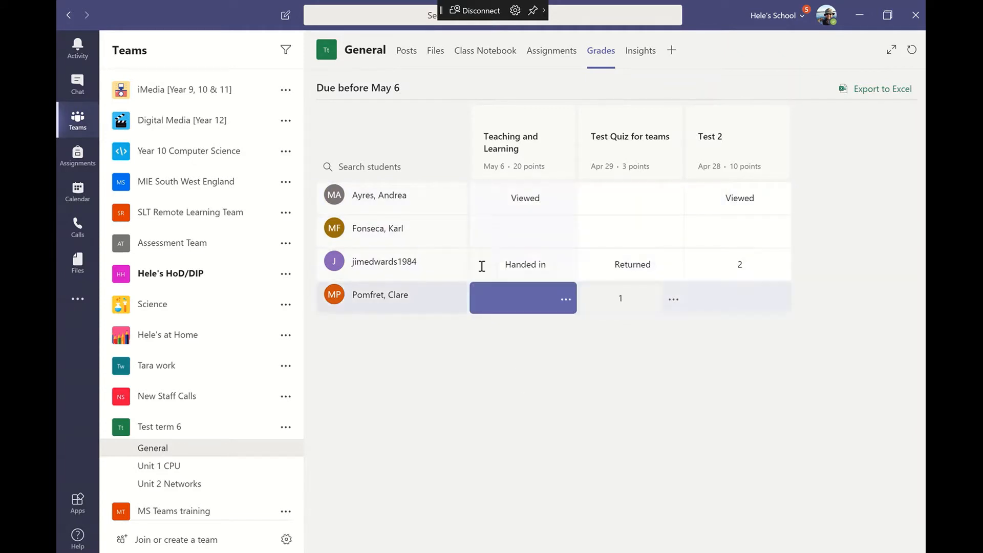
click(530, 234)
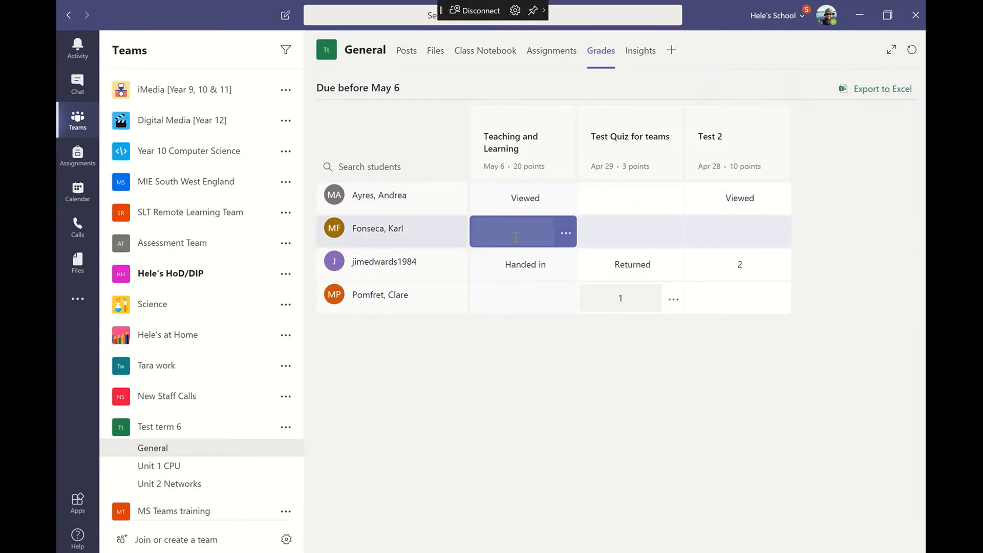
click(513, 136)
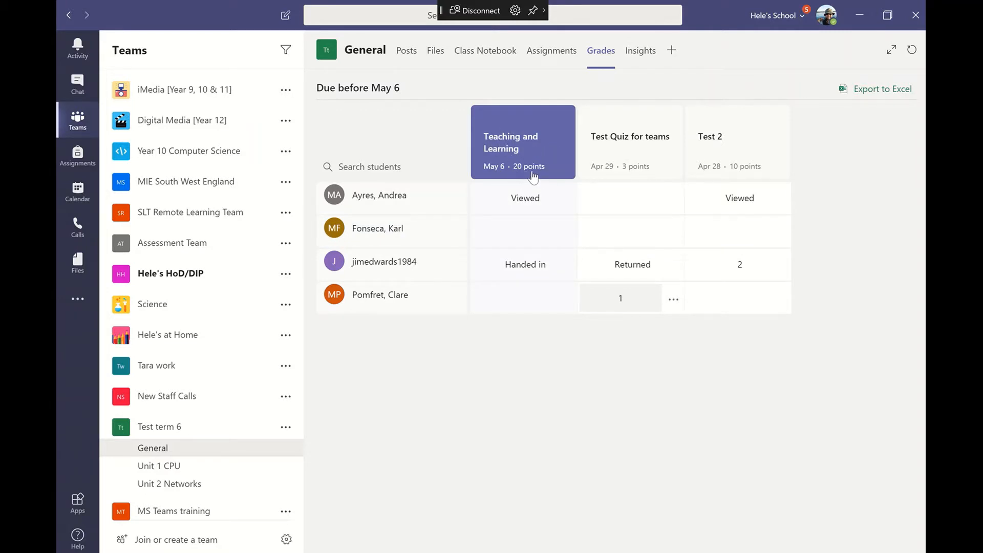
click(532, 199)
Open the student work that is marked Handed in for the Teaching and Learning assignment.
click(513, 267)
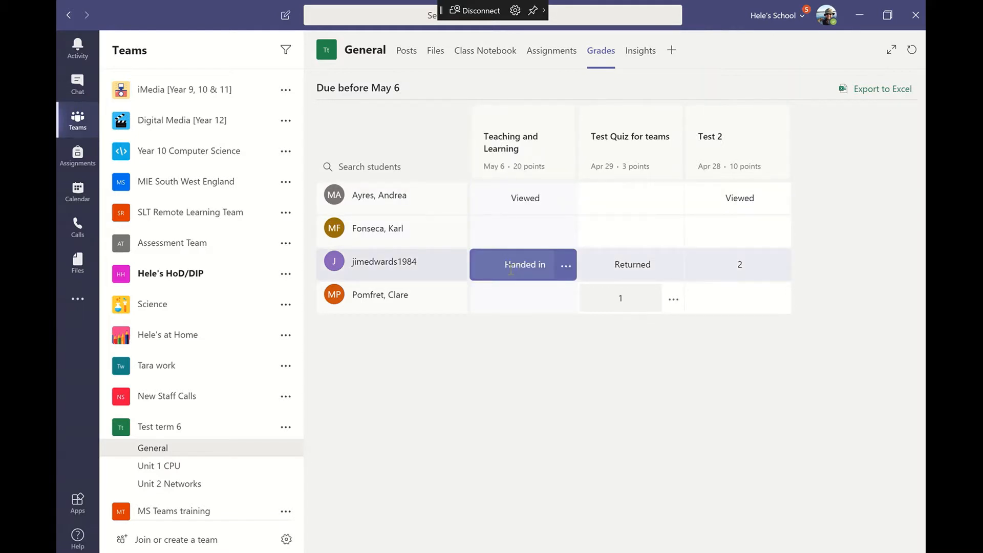
click(565, 268)
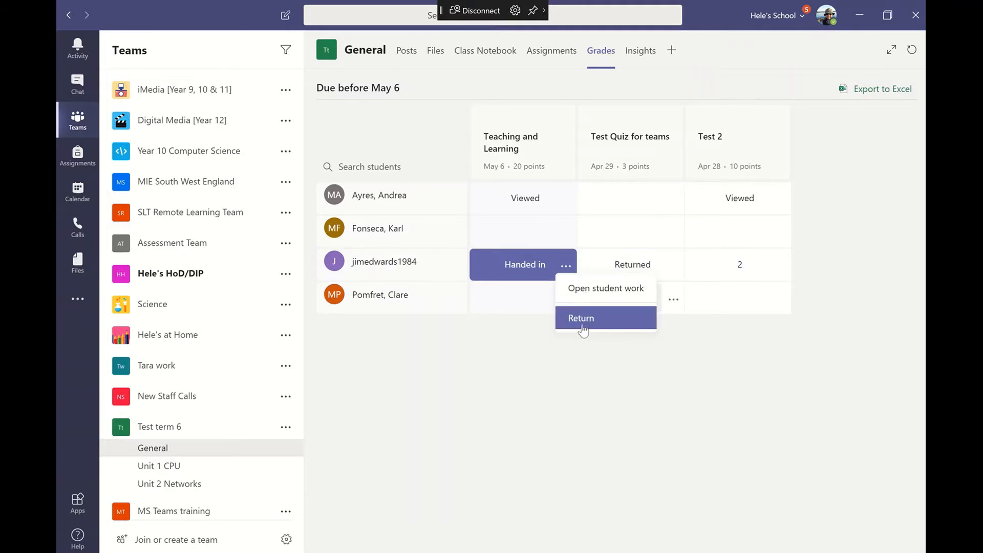
click(589, 300)
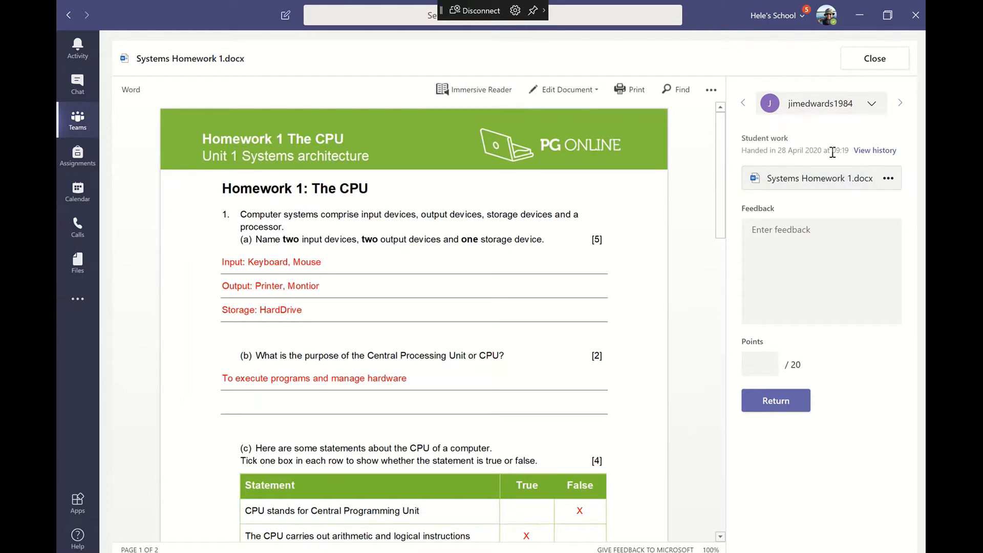
Enter the feedback "Well done, great work." for the student's Systems Homework 1 document.
click(782, 243)
text(Well done )
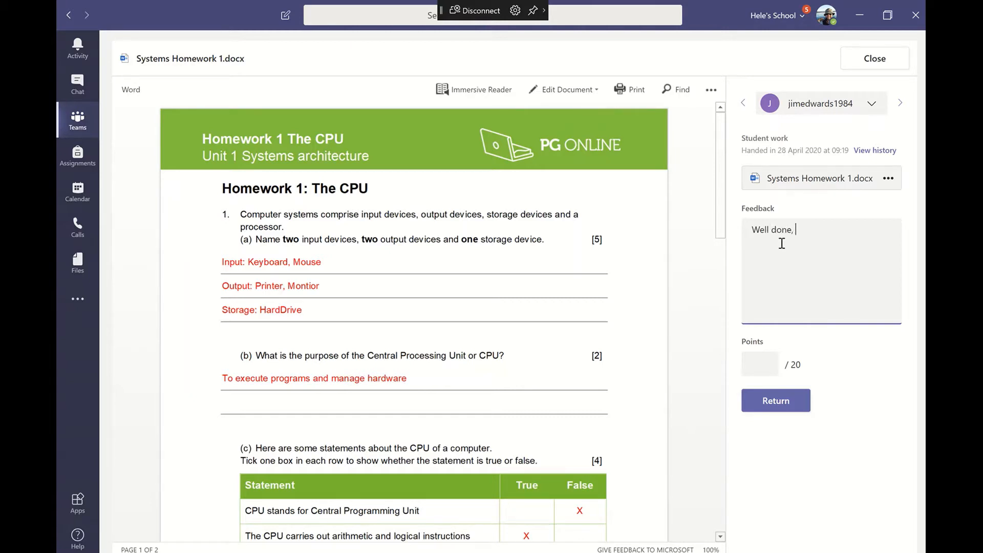
text(greate work.)
Read through the submitted homework and award it 20 out of 20 points.
click(761, 363)
scroll(484, 269, down, 2)
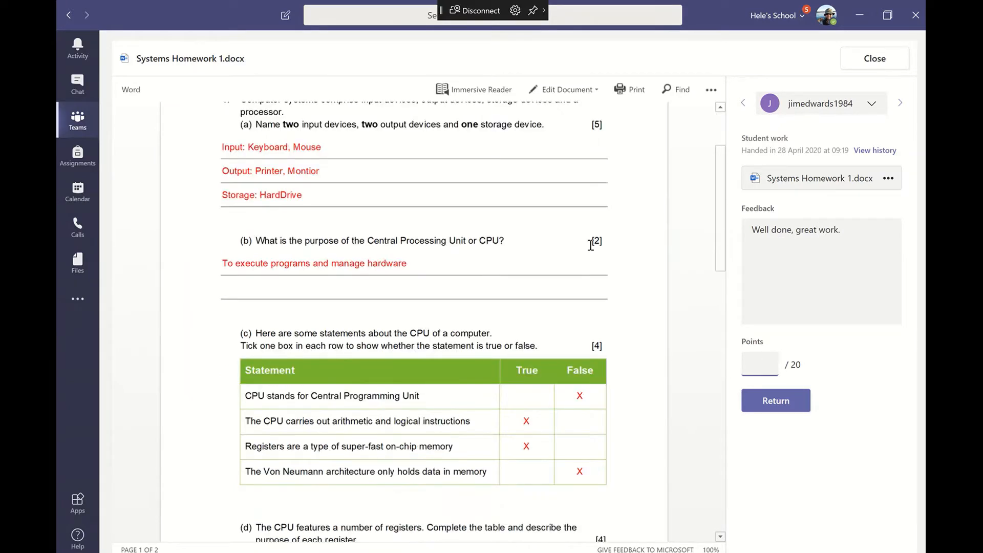
scroll(593, 251, down, 9)
scroll(594, 251, down, 8)
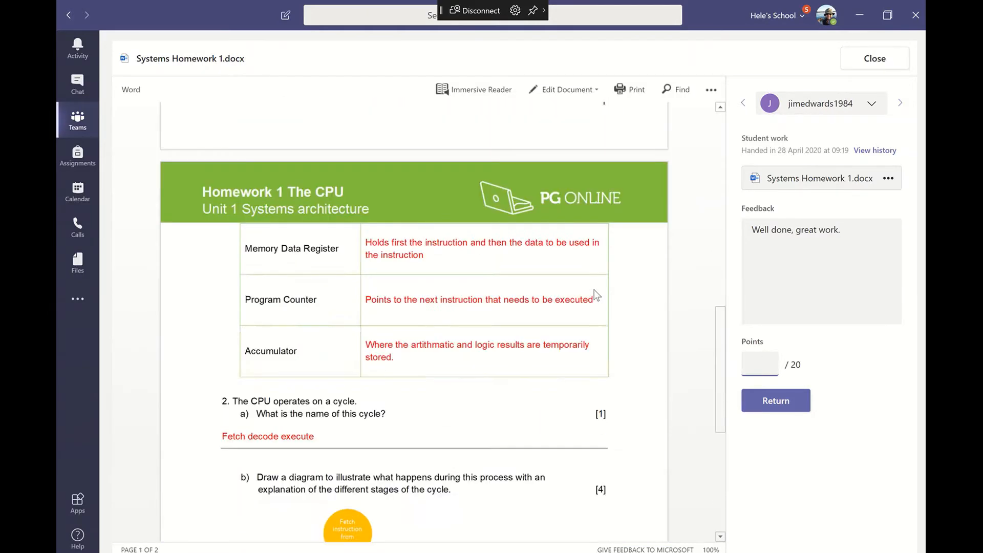
scroll(586, 322, up, 18)
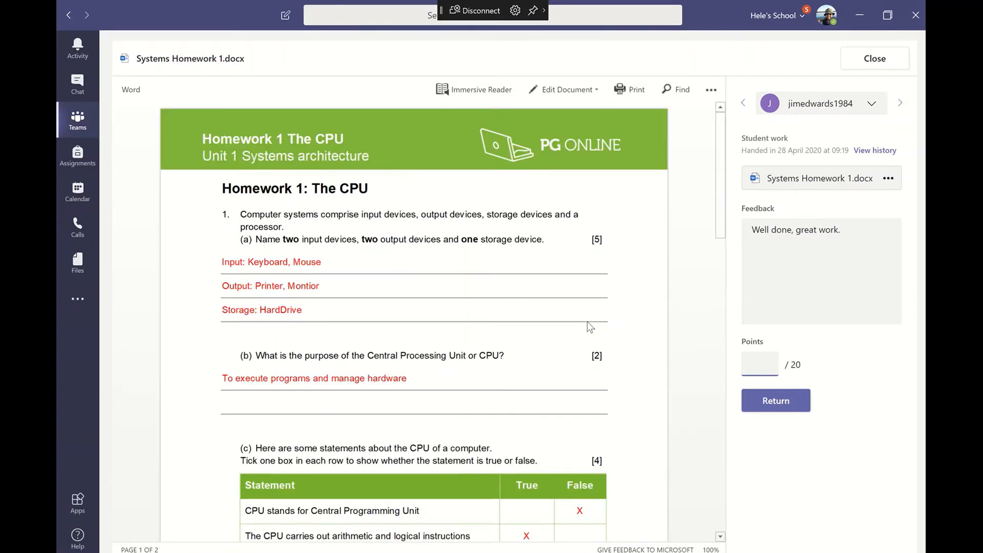
text(20)
Look through the other students' copies of Systems Homework 1 one by one and close the marking view.
click(873, 105)
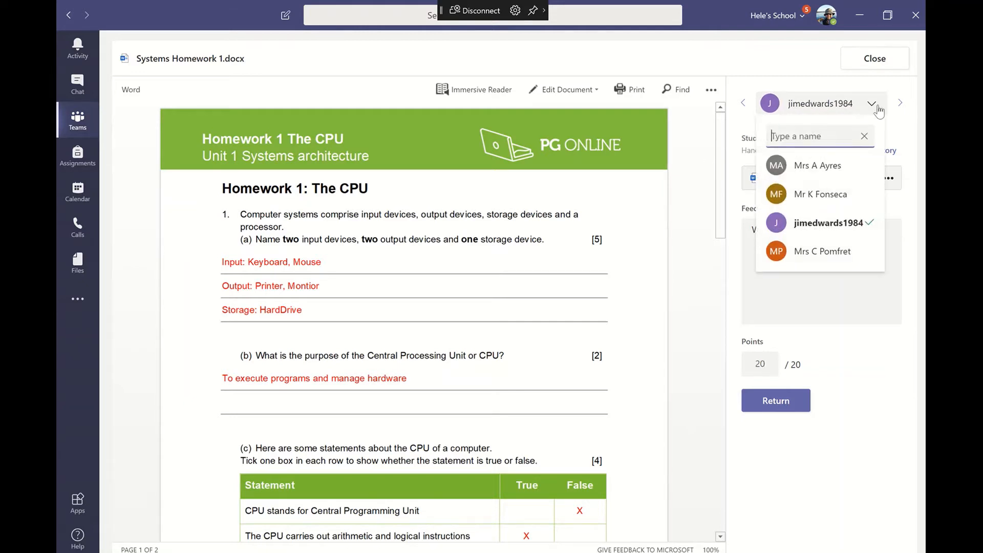
click(828, 174)
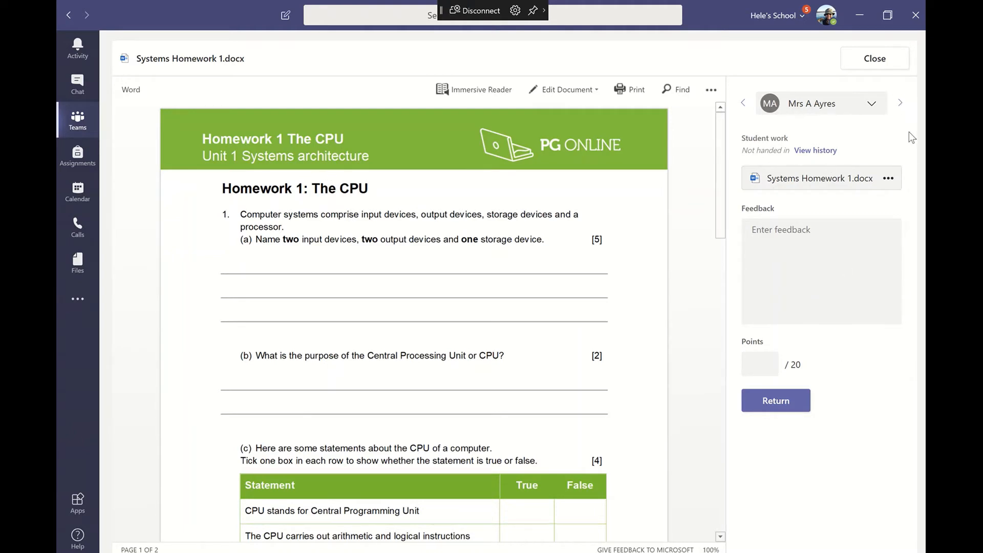
click(900, 106)
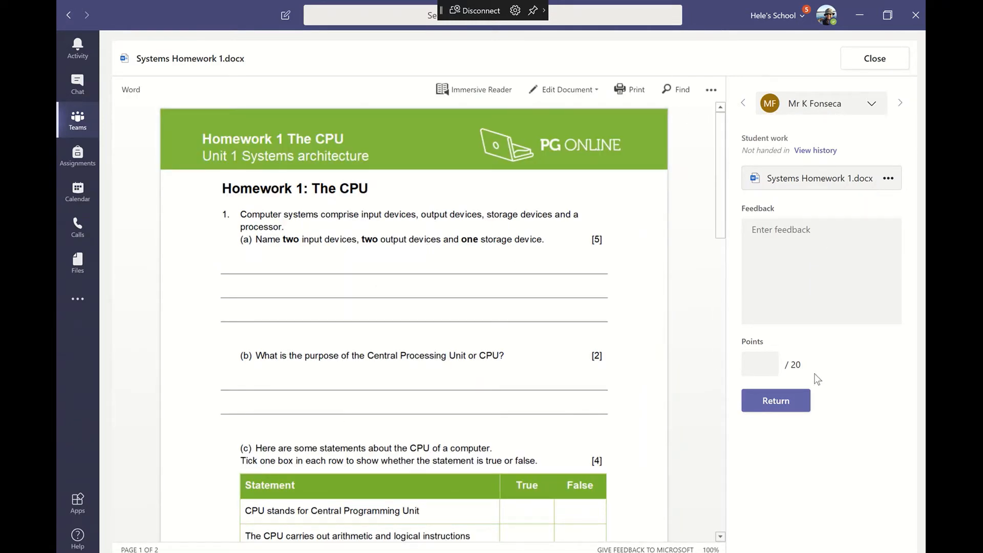
click(900, 105)
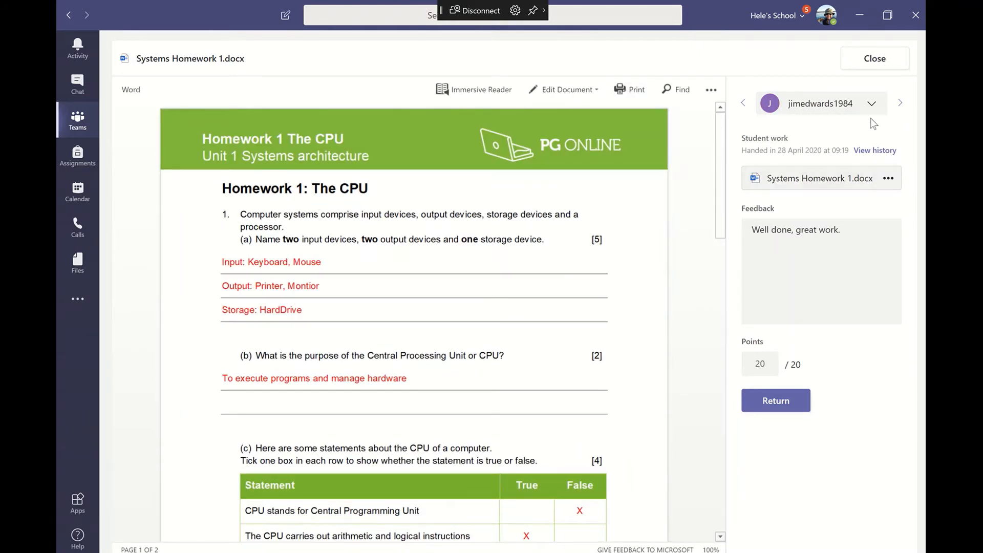
click(899, 105)
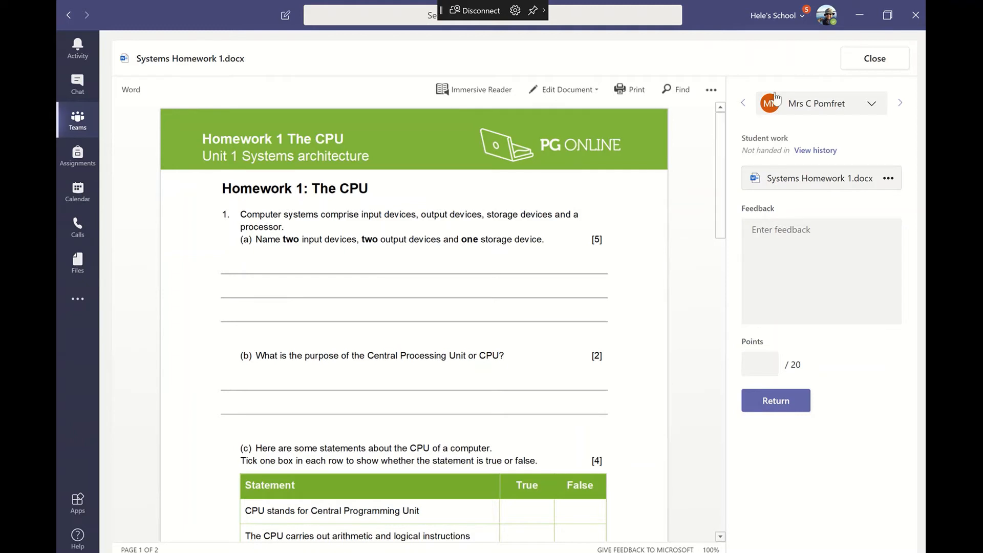
click(852, 70)
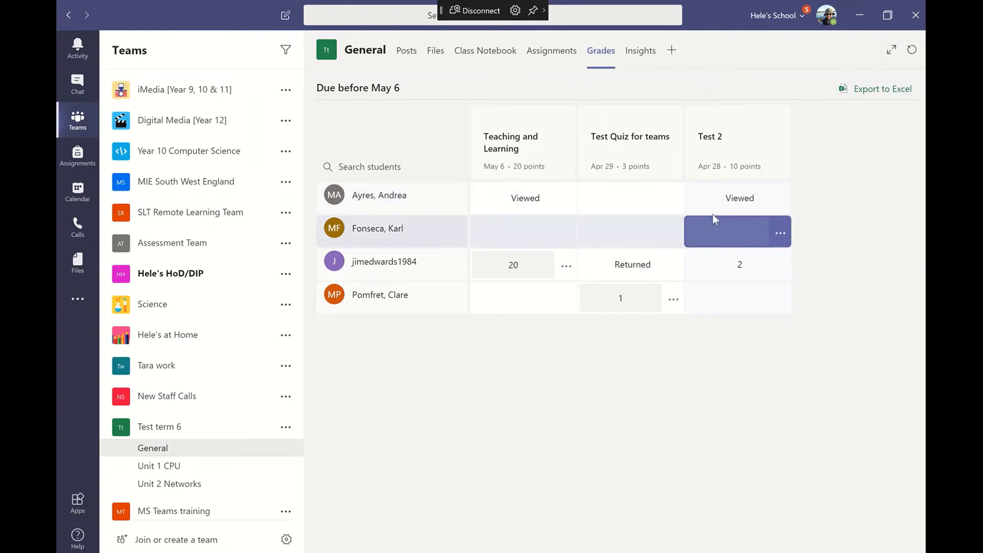
Review the class's assigned assignments and expand the Marked group.
click(552, 54)
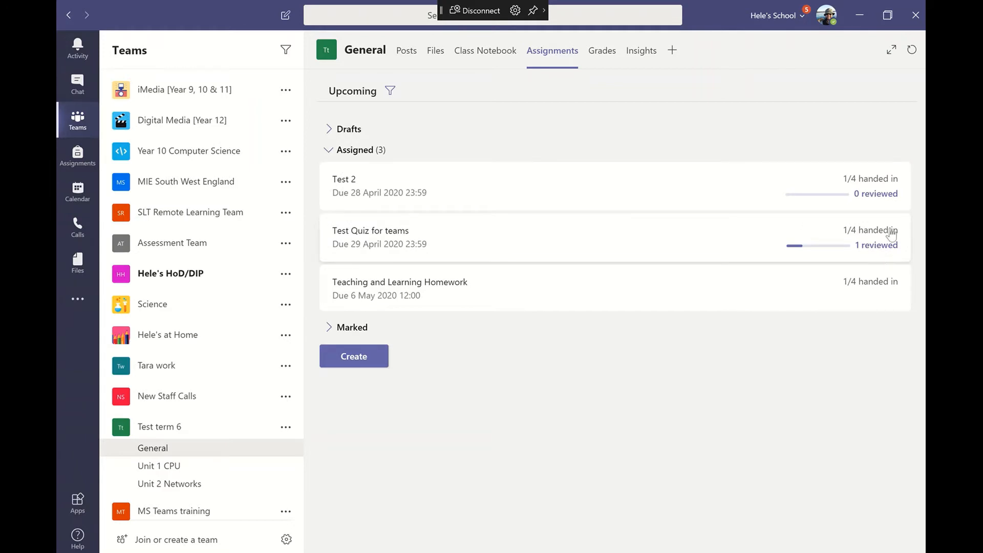
click(339, 329)
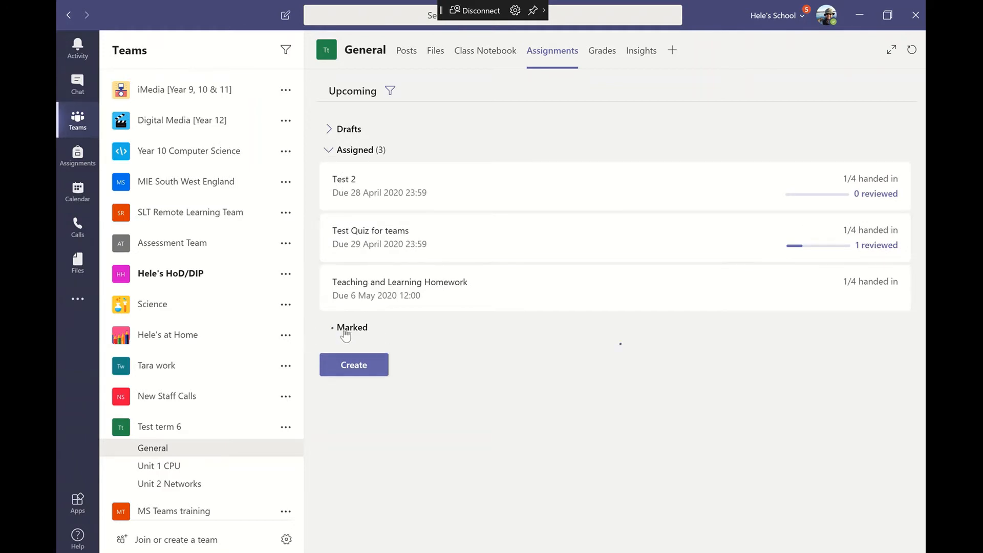
Return the Teaching and Learning work graded 20 to the student from the class grades.
click(599, 56)
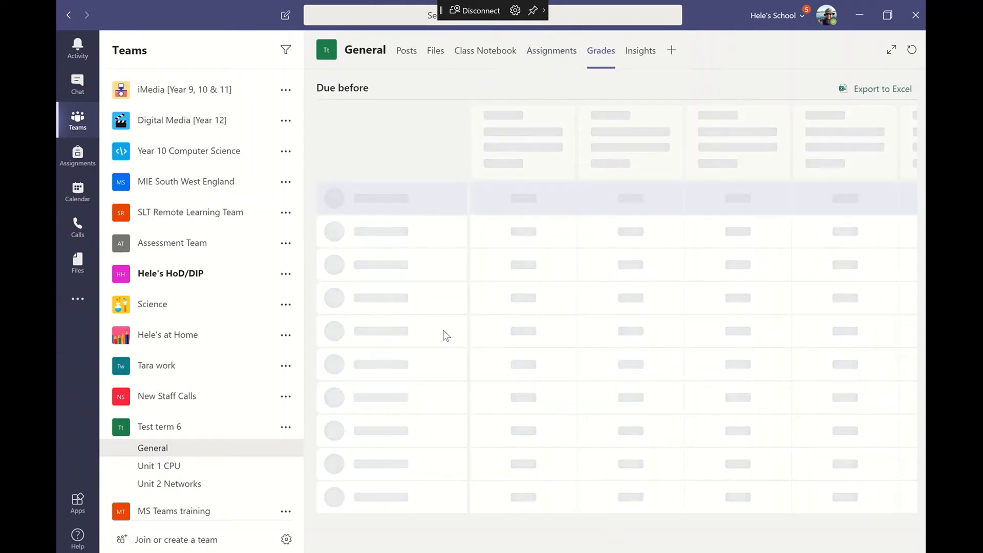
click(565, 266)
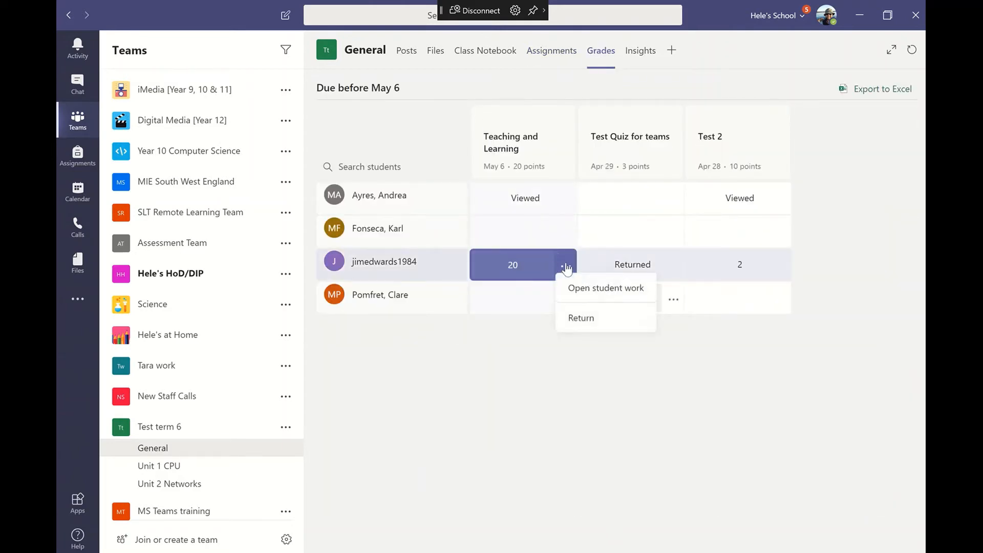
click(577, 318)
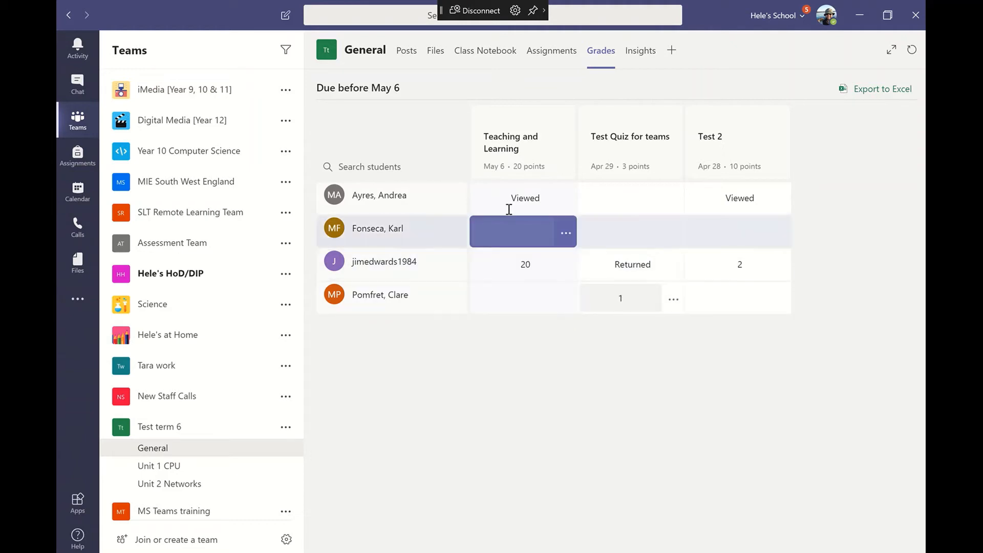
Check the Marked assignments again and compare them with the returned work's entry in the grades.
click(561, 51)
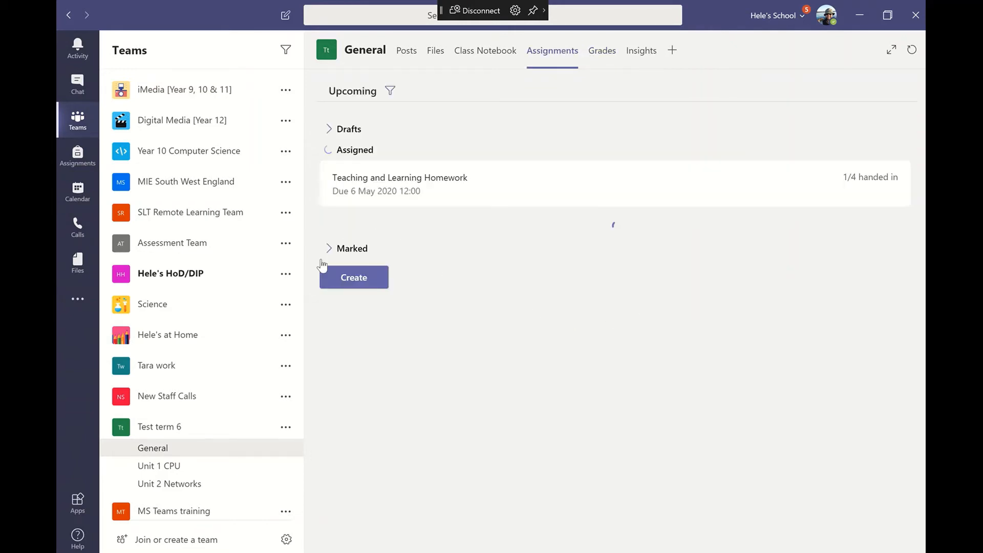
click(333, 330)
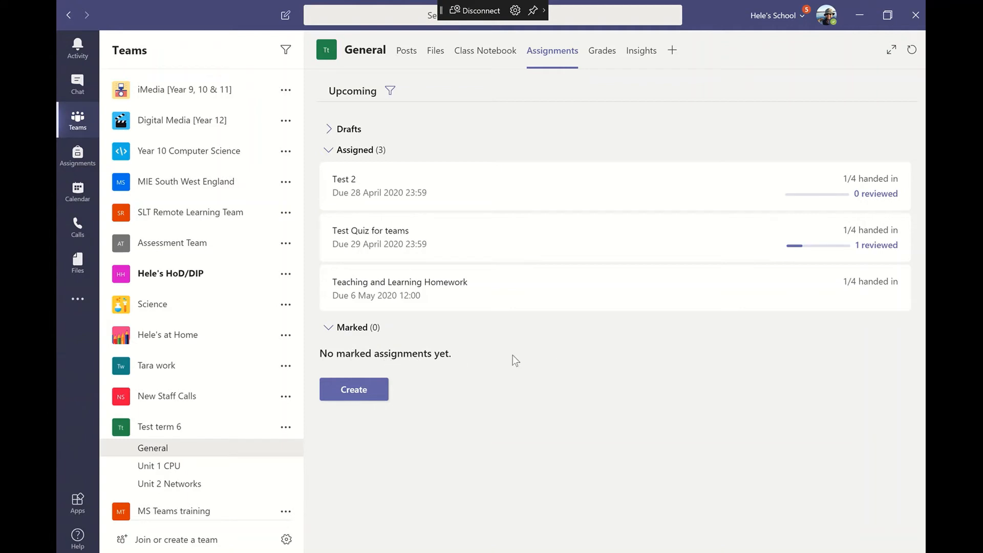
click(609, 51)
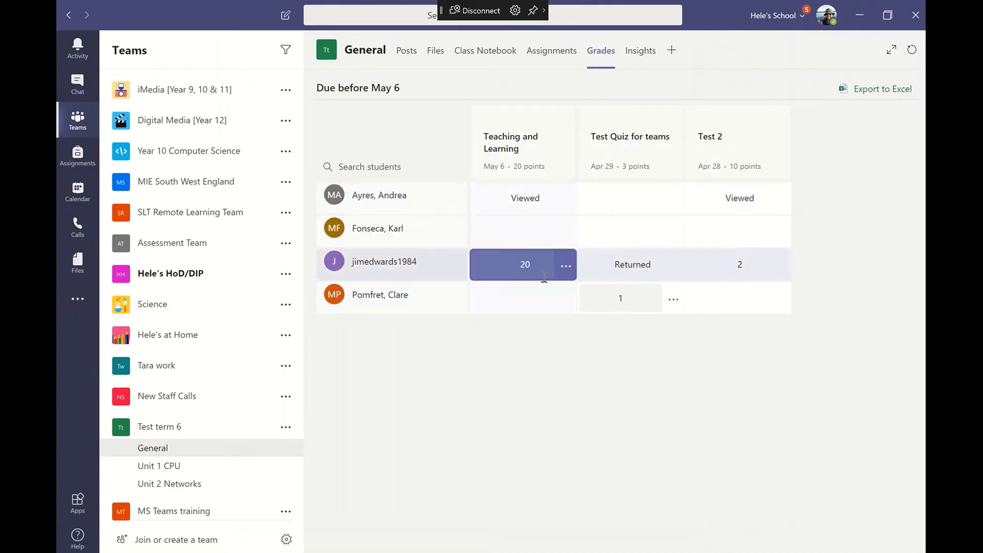
Open the Test 2 assignment and view the feedback for the first listed student and the one who handed in.
click(547, 53)
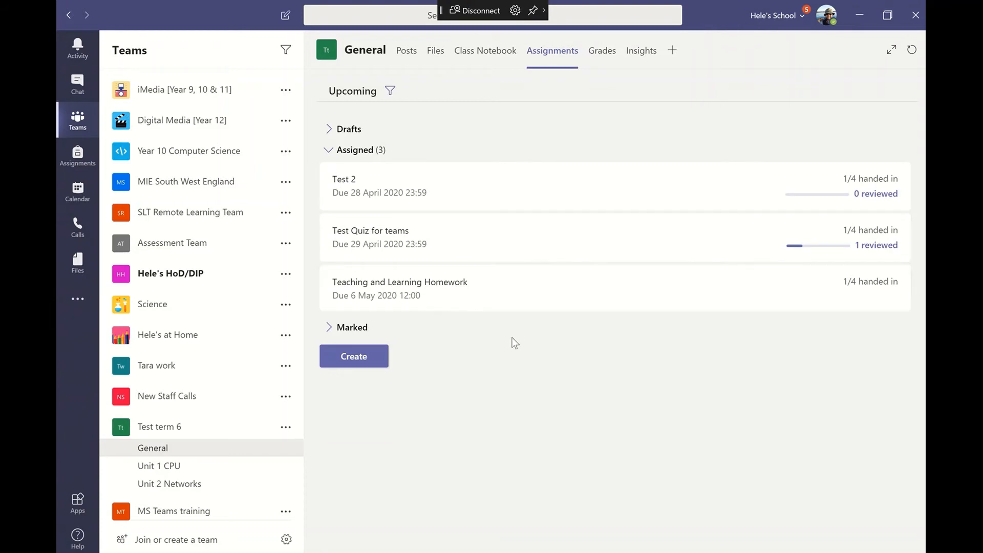
click(360, 182)
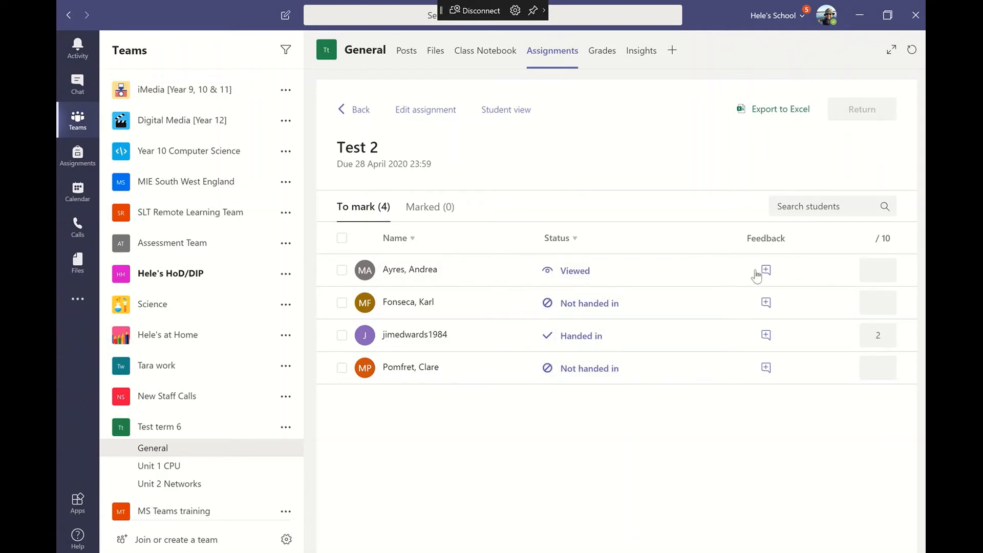
click(766, 269)
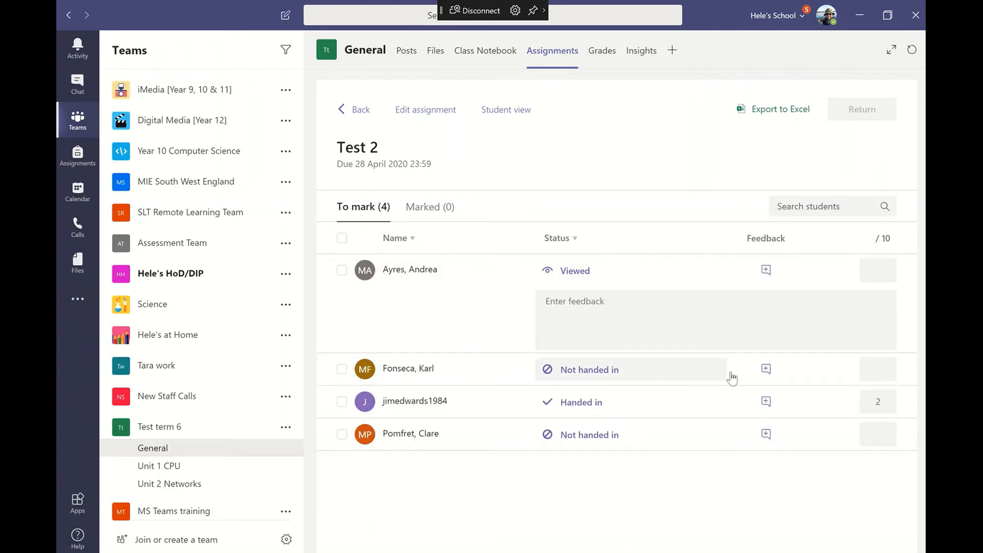
click(766, 401)
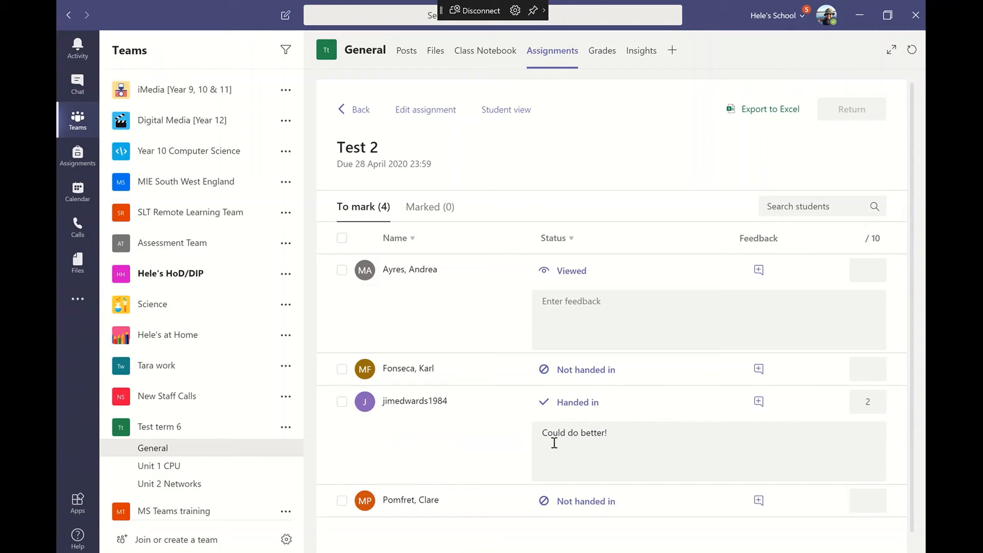
drag(617, 441, 534, 434)
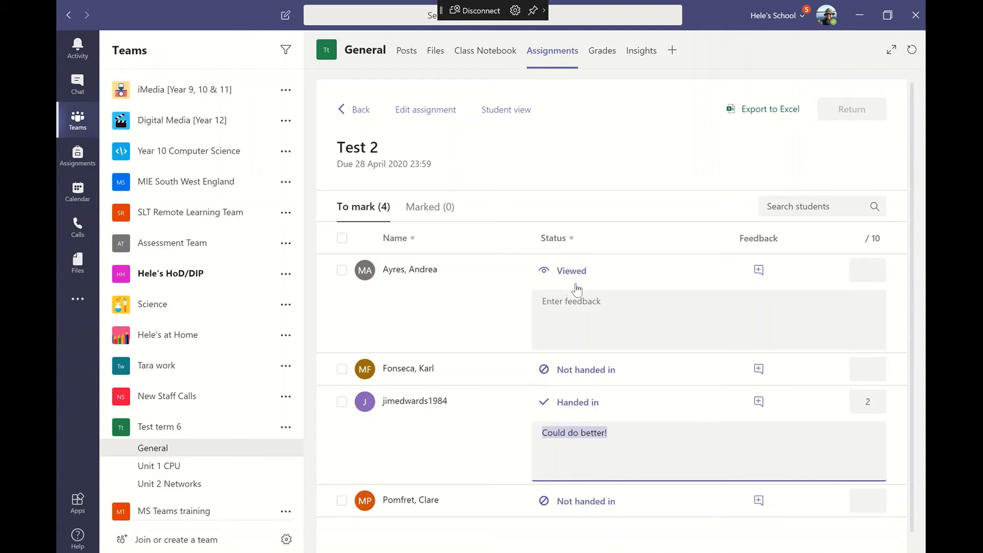
View the first listed student's Test 2 work and close it to get back to the marking list.
click(574, 275)
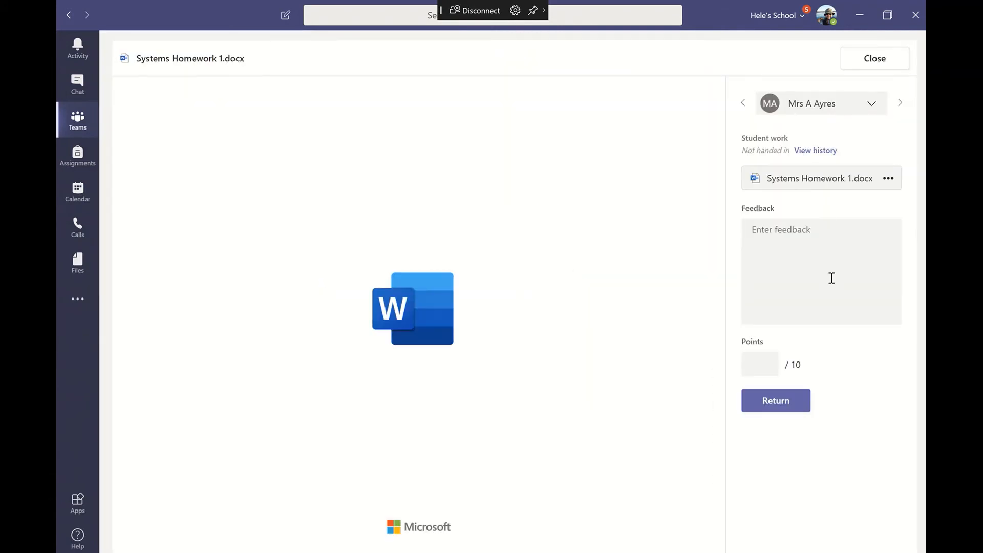
click(862, 60)
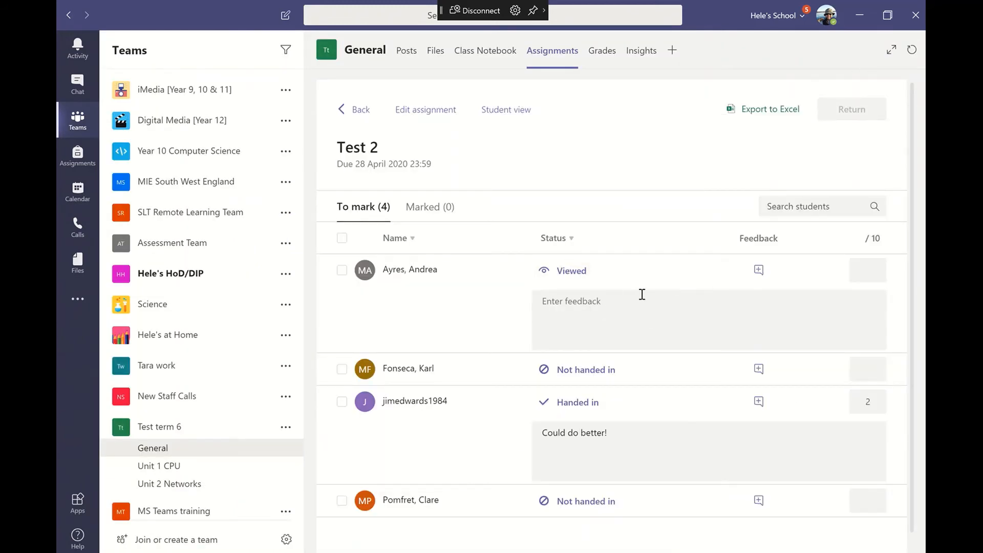
scroll(757, 260, down, 1)
scroll(668, 145, up, 1)
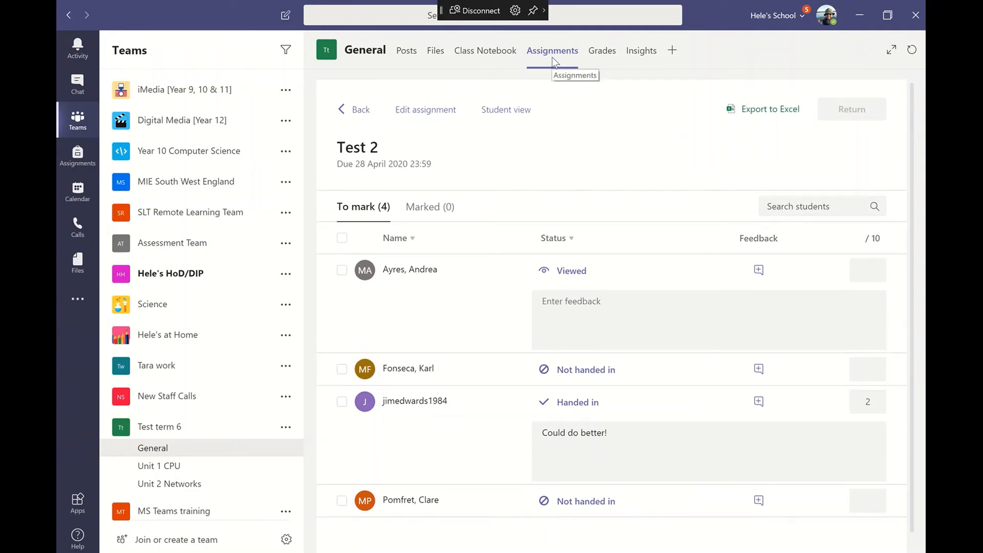
From the class grades, view the first three listed students' Teaching and Learning work in turn and close it.
click(601, 51)
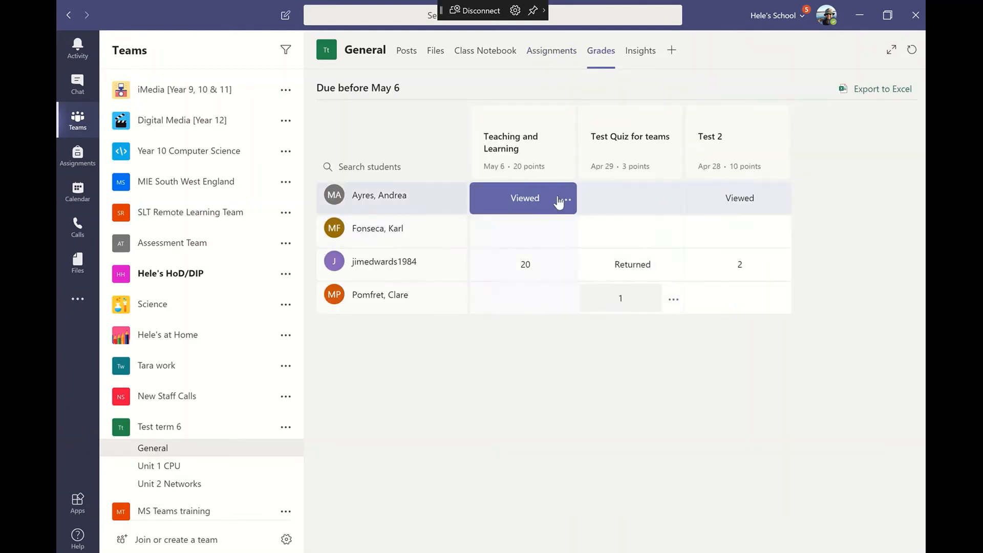
click(564, 200)
click(590, 227)
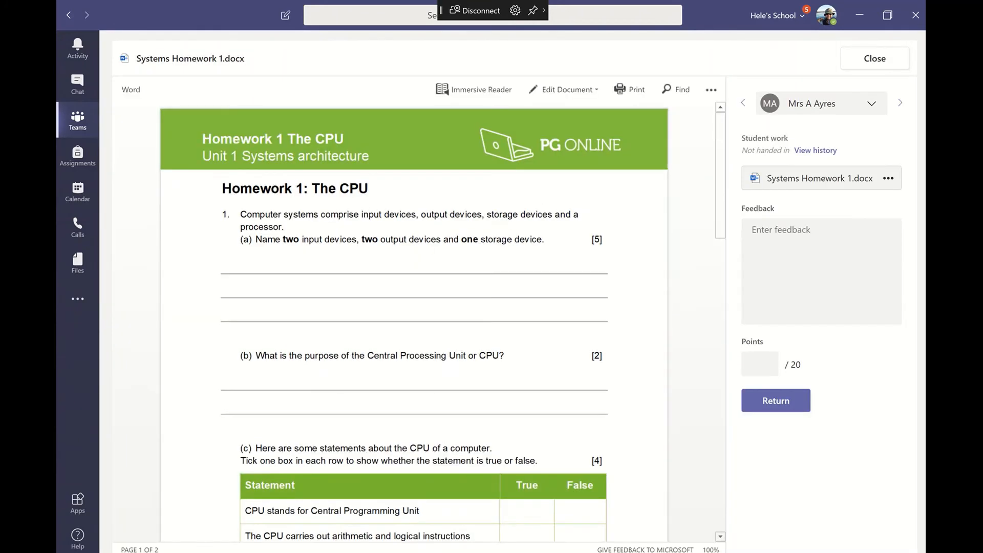
click(899, 102)
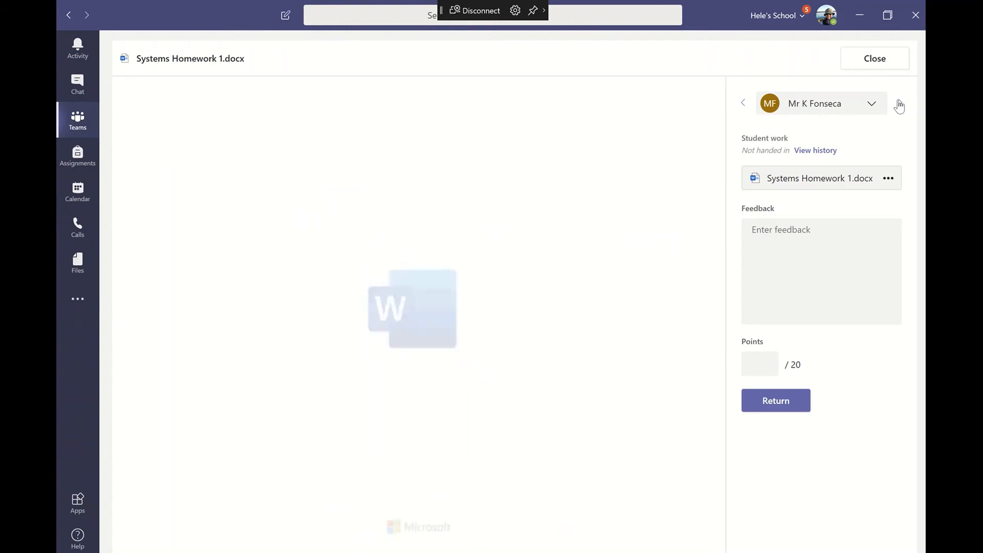
click(899, 103)
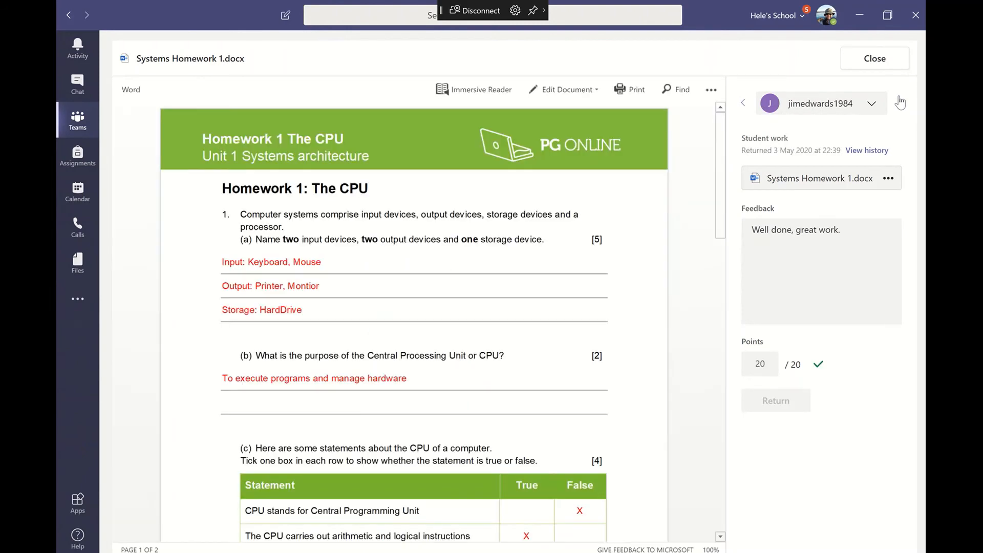
click(871, 61)
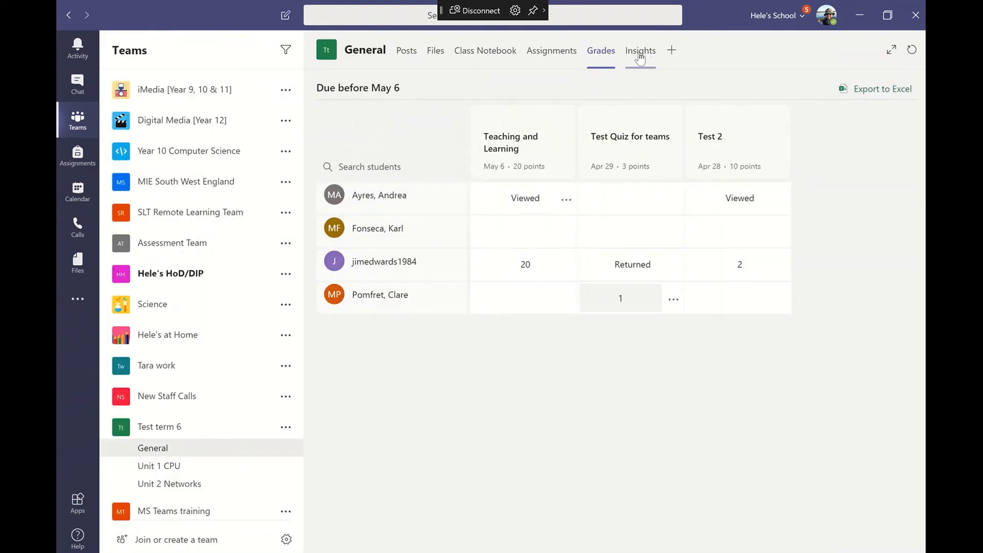
Open the class Insights and view the students' activity over the past 7 days and for today.
click(640, 55)
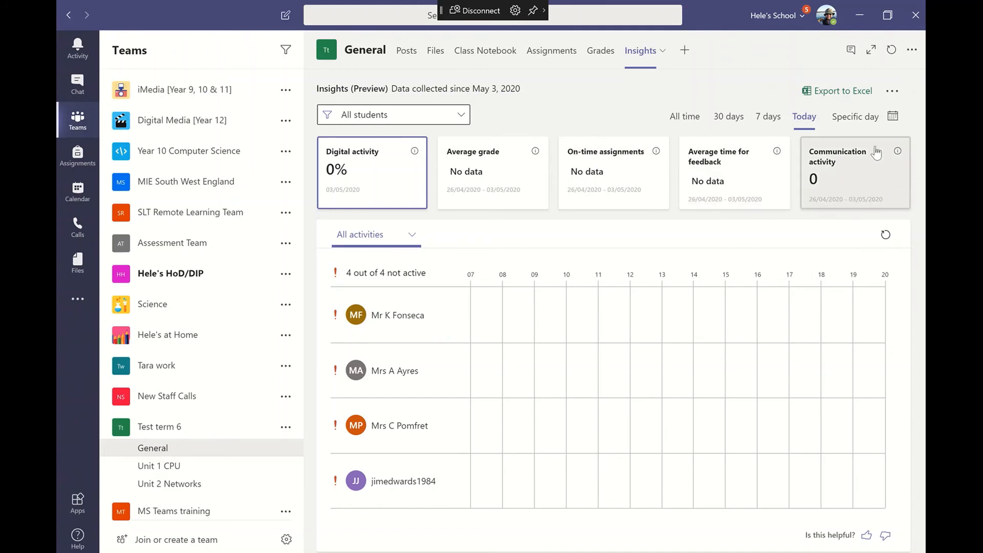
click(764, 122)
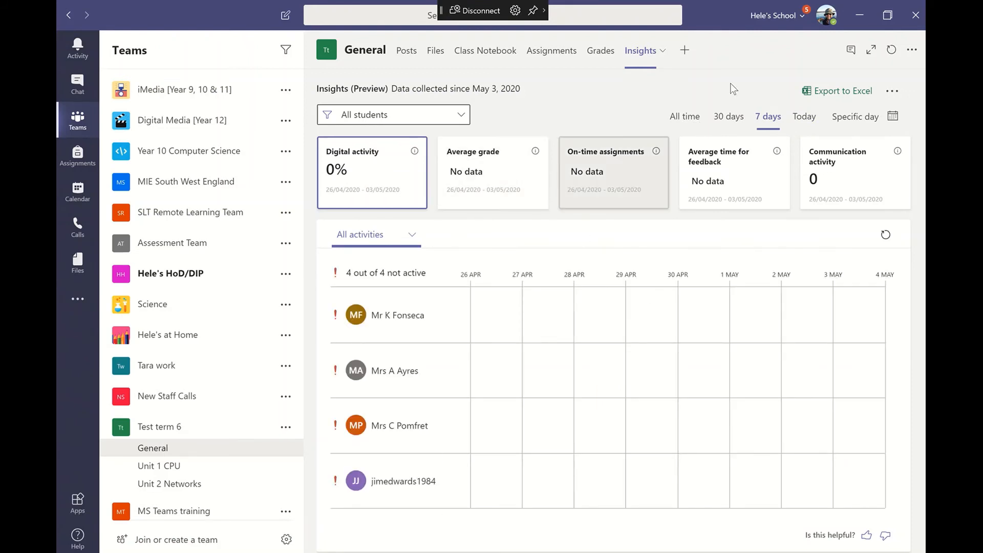
click(807, 116)
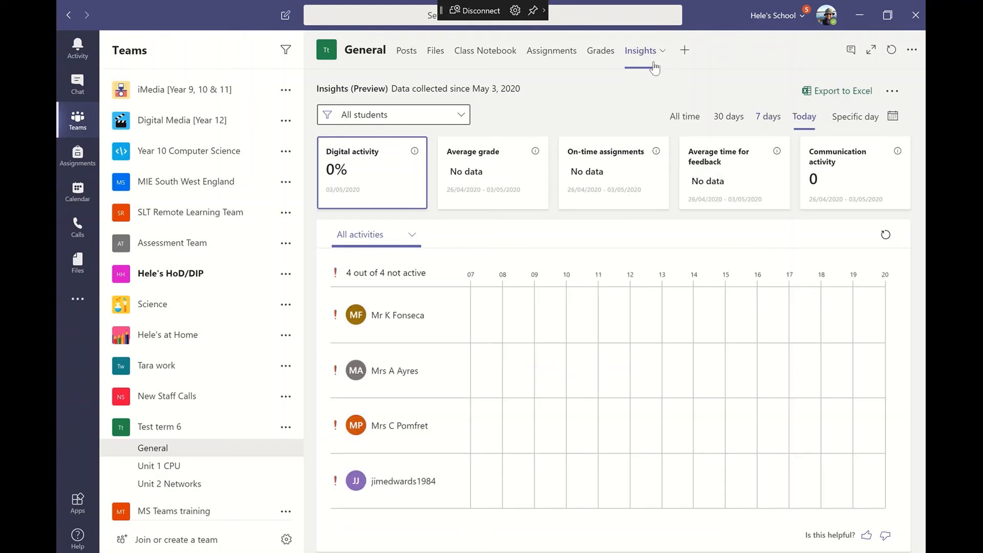
Search the apps available as channel tabs for "ins" to locate Insights, and close the dialog without adding one.
click(685, 51)
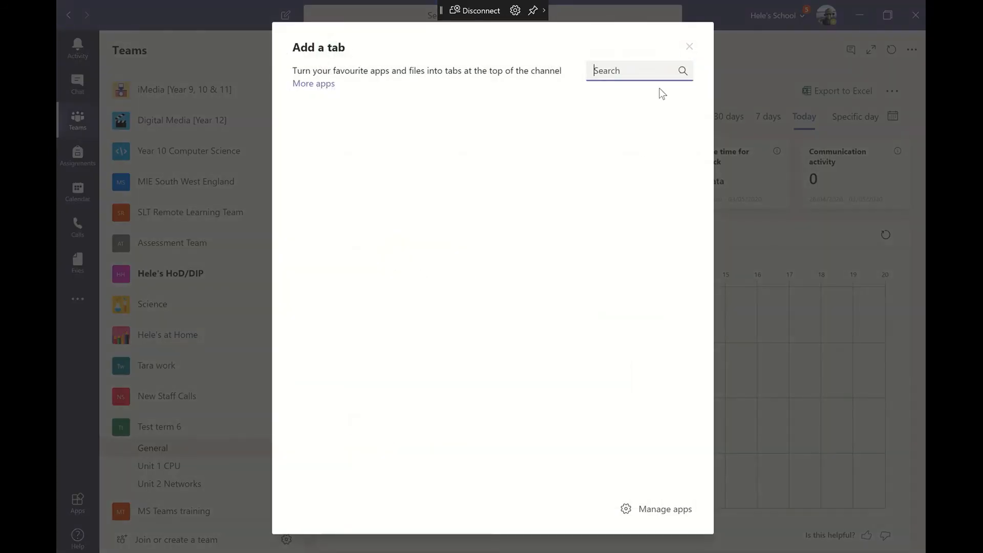
text(ins)
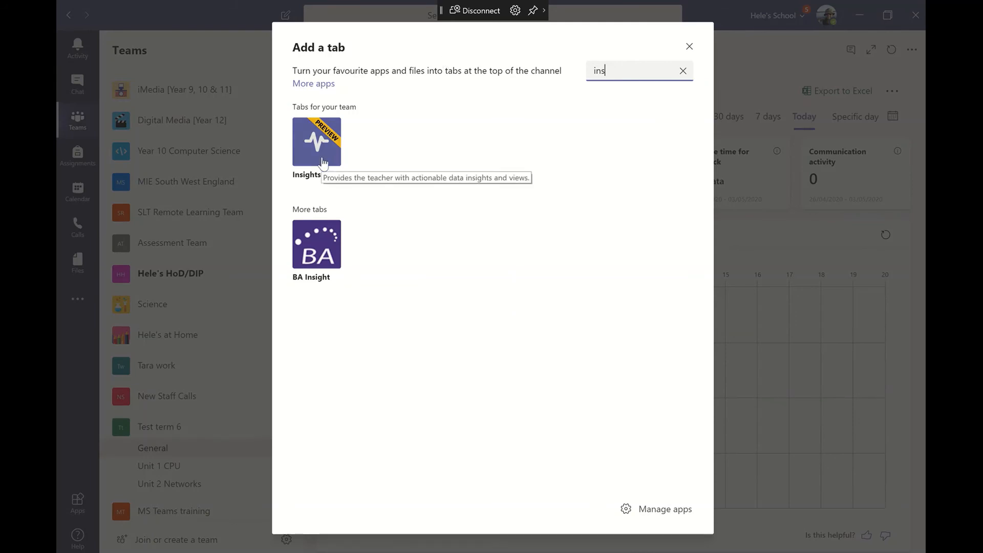
click(688, 46)
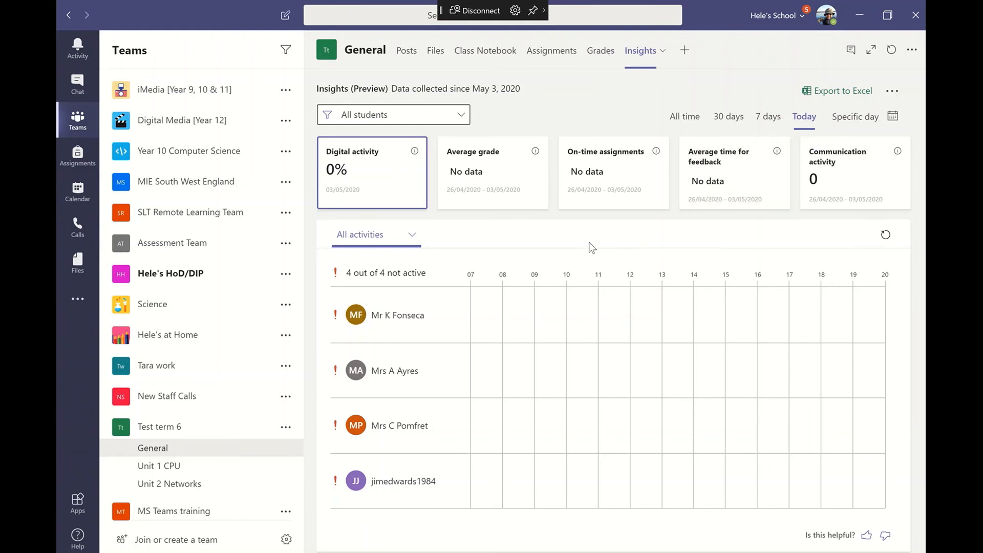
View the first listed student's Teaching and Learning work and its feedback field from the grades, and move on to the next student's.
click(603, 54)
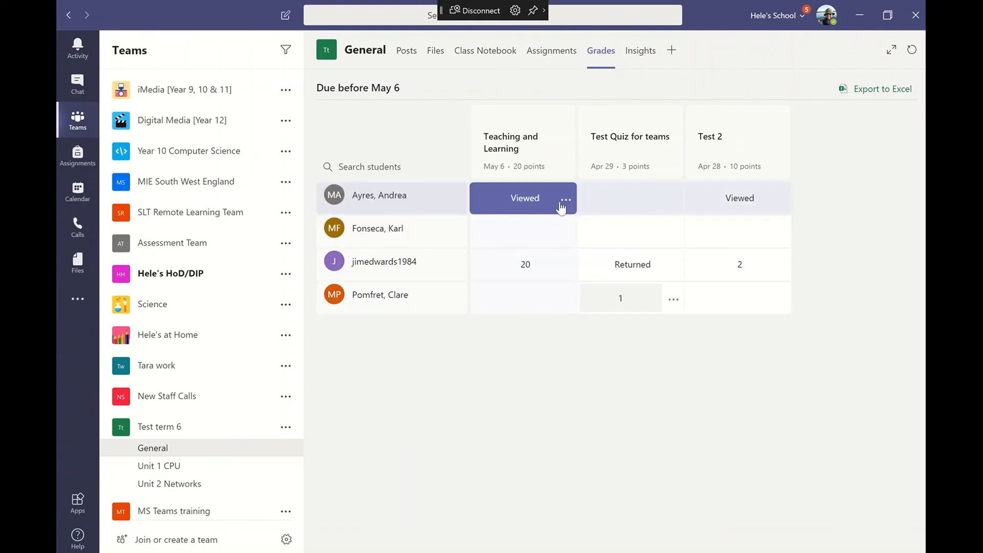
click(565, 201)
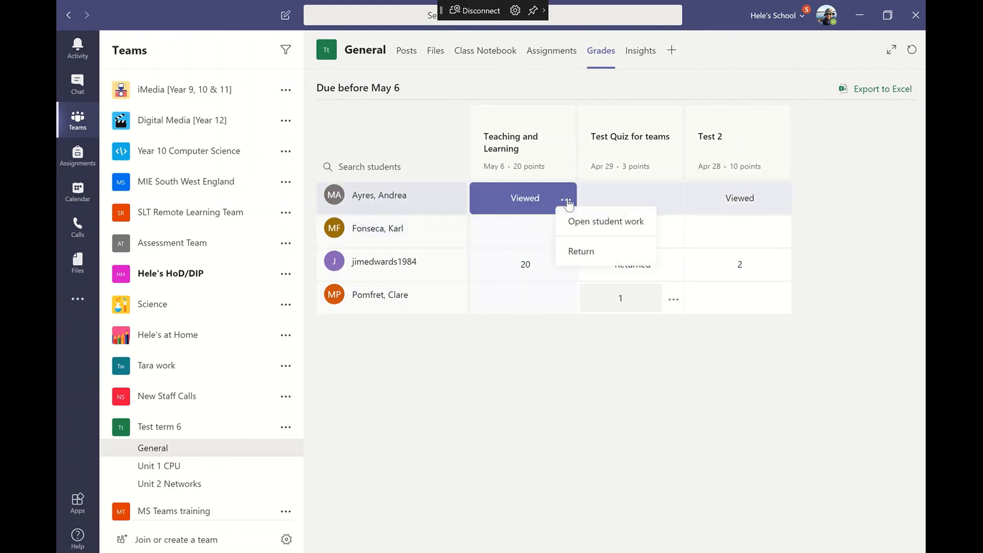
click(625, 203)
click(565, 200)
click(590, 235)
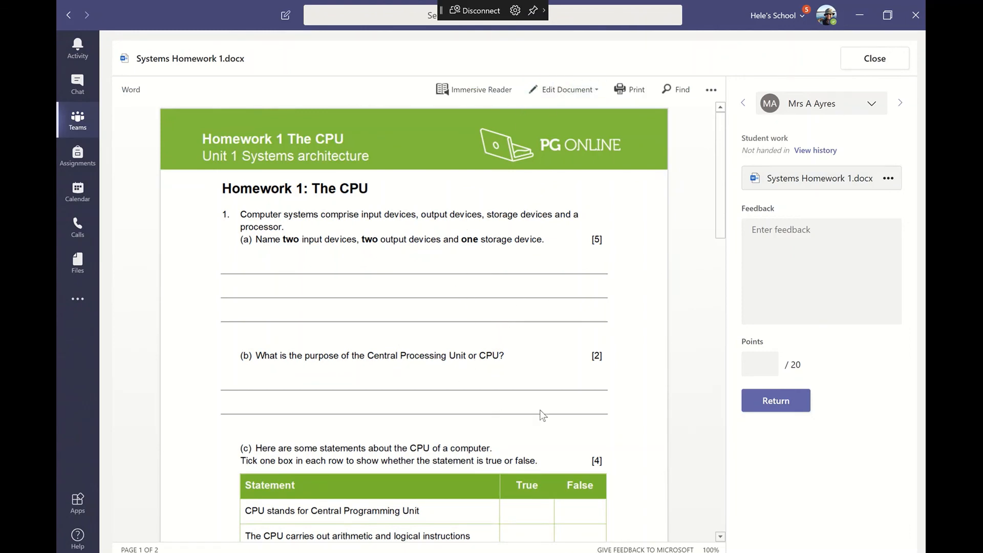
click(766, 237)
click(783, 287)
click(900, 103)
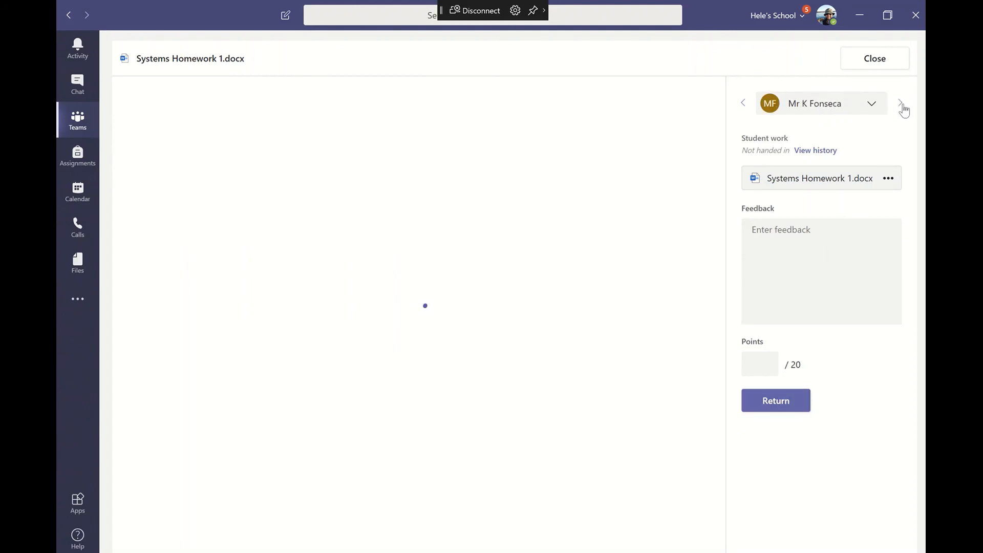